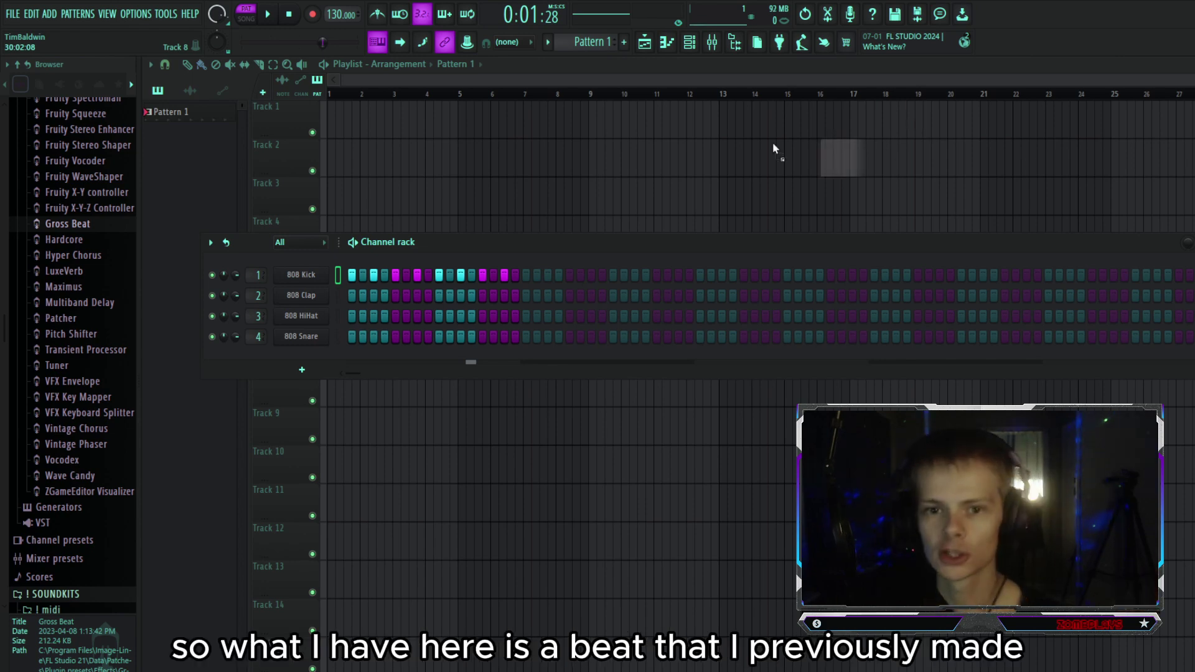
Place the guitar type-beat MP3 at the start of Track 1 and switch playback to SONG mode.
left_click_drag(720, 152, 362, 115)
scroll(567, 186, "down", 5)
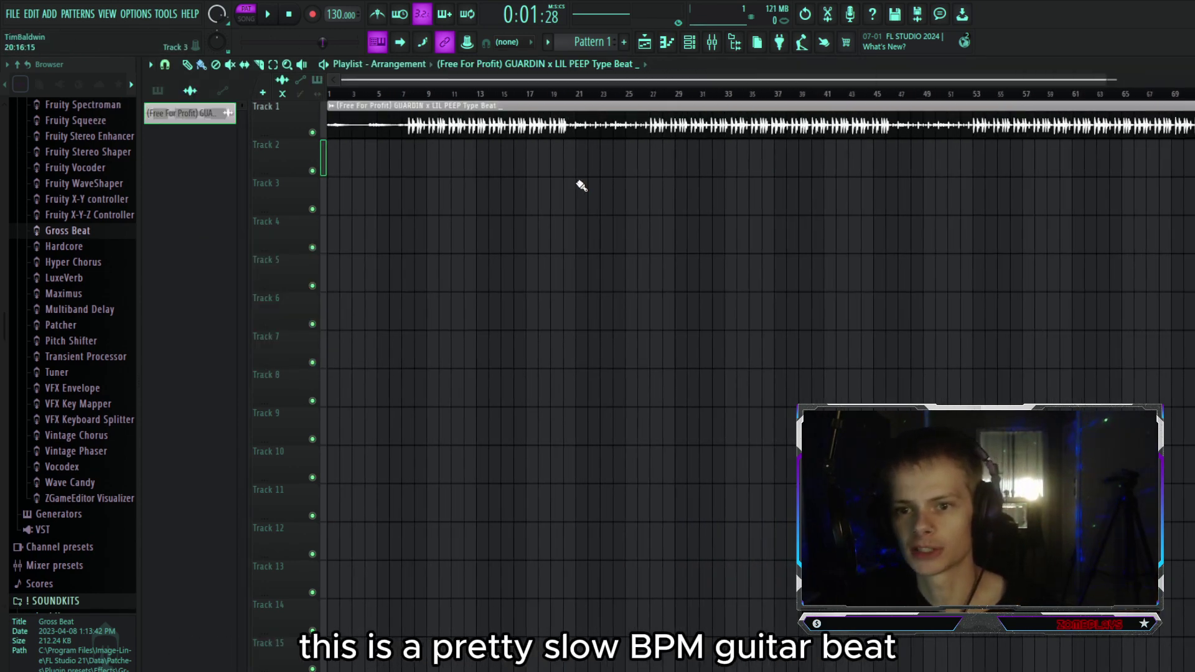
left_click(591, 95)
scroll(618, 308, "up", 2)
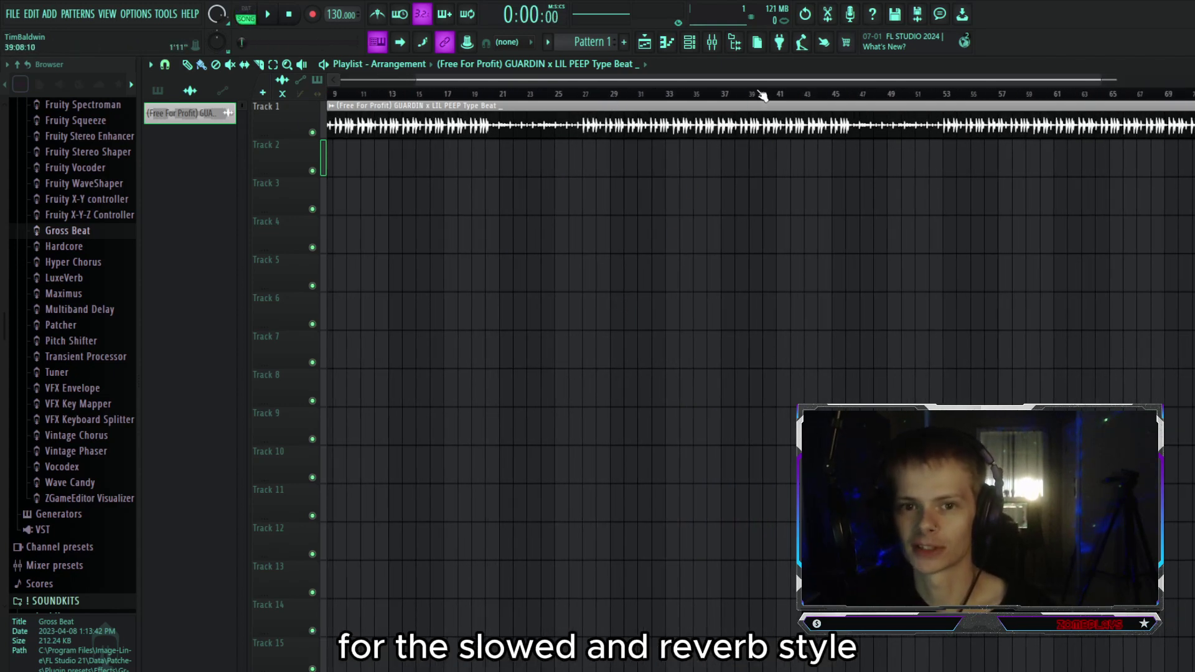
left_click_drag(760, 85, 568, 160)
scroll(568, 160, "up", 2)
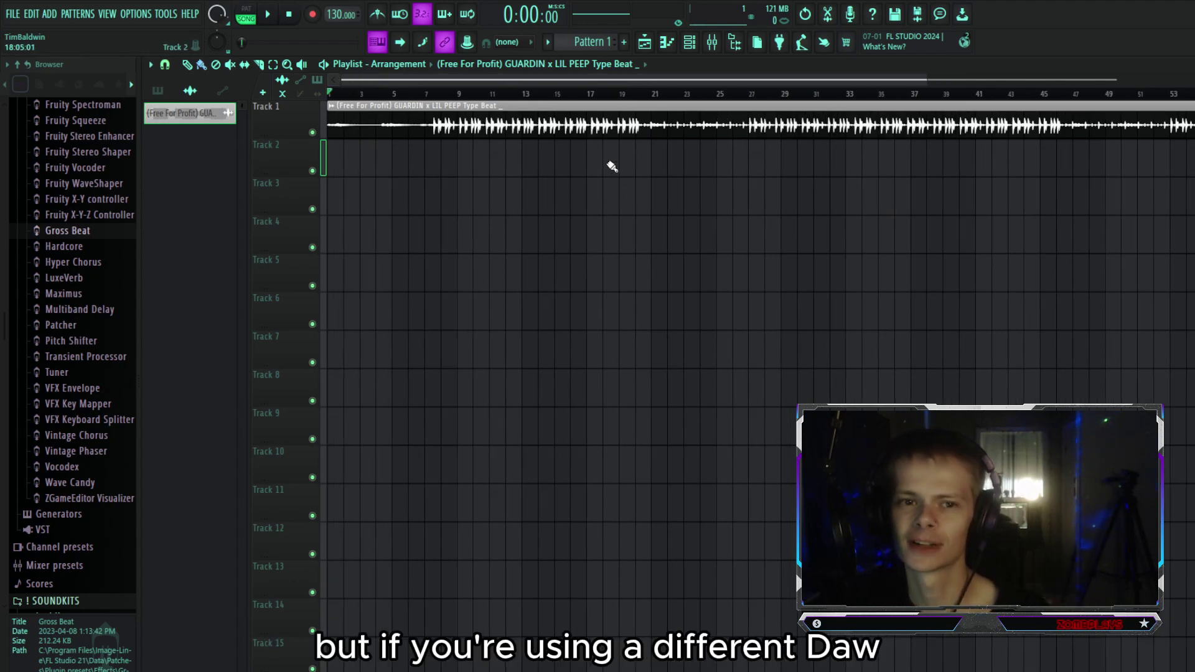
Set the beat clip's mixer track to insert 1 in its clip settings.
double_click(606, 126)
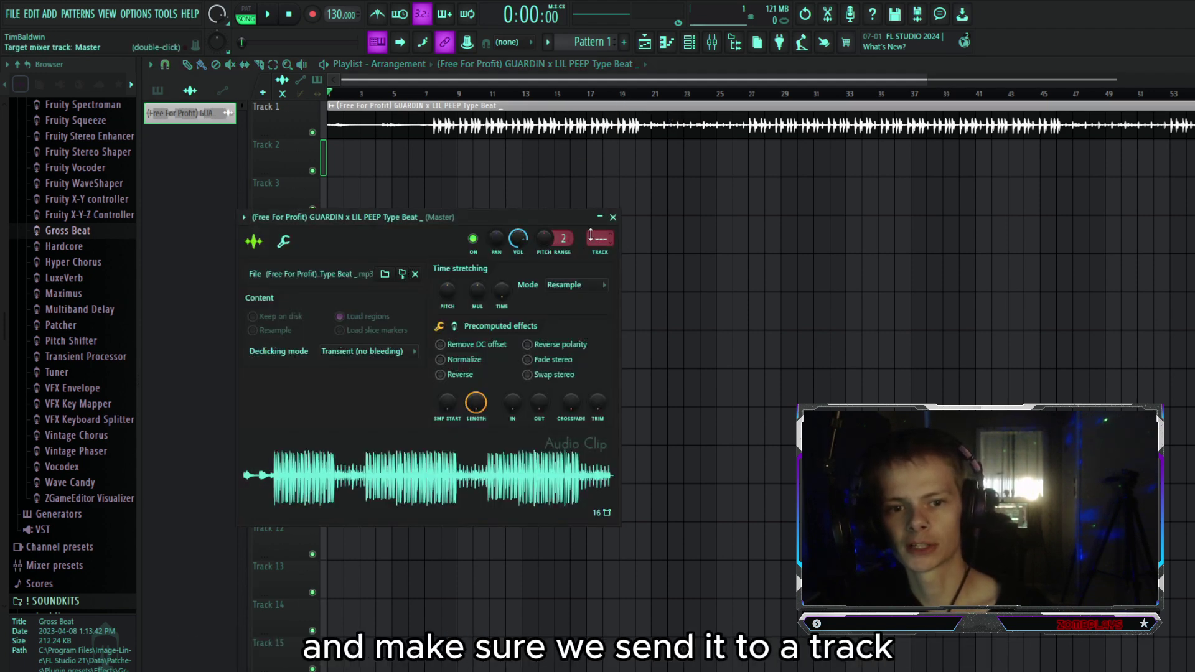
scroll(590, 235, "up", 1)
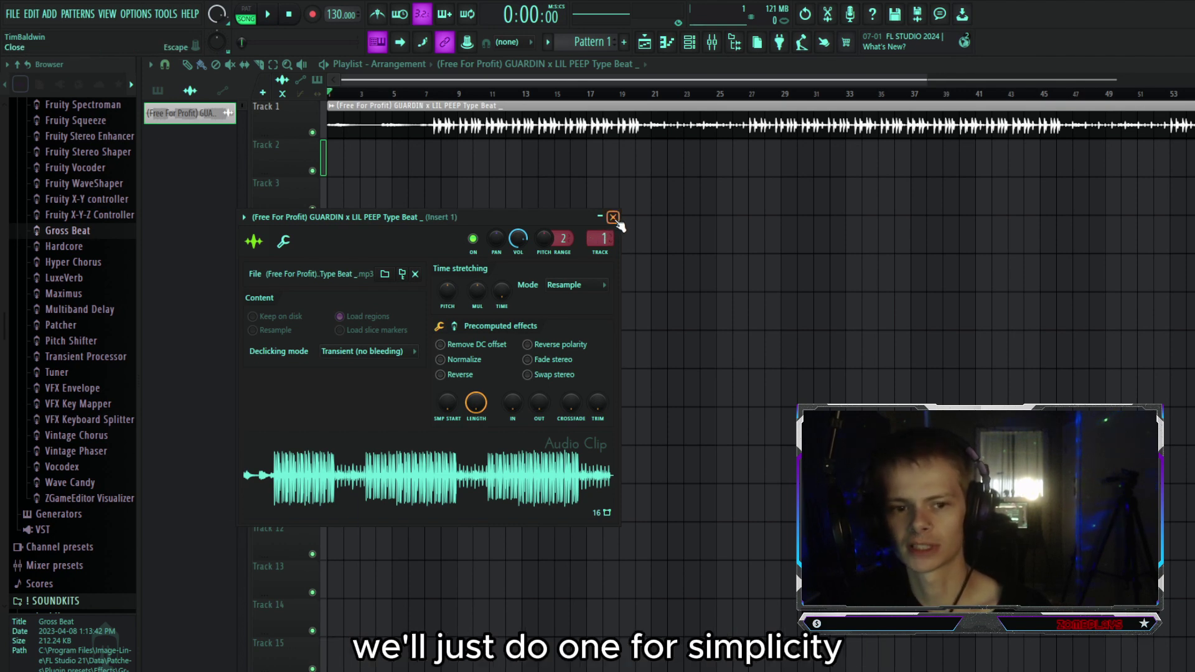
left_click(613, 218)
Add Fruity Reeverb 2 to insert 1's slot 2 with its mix at about 28%.
key("F9")
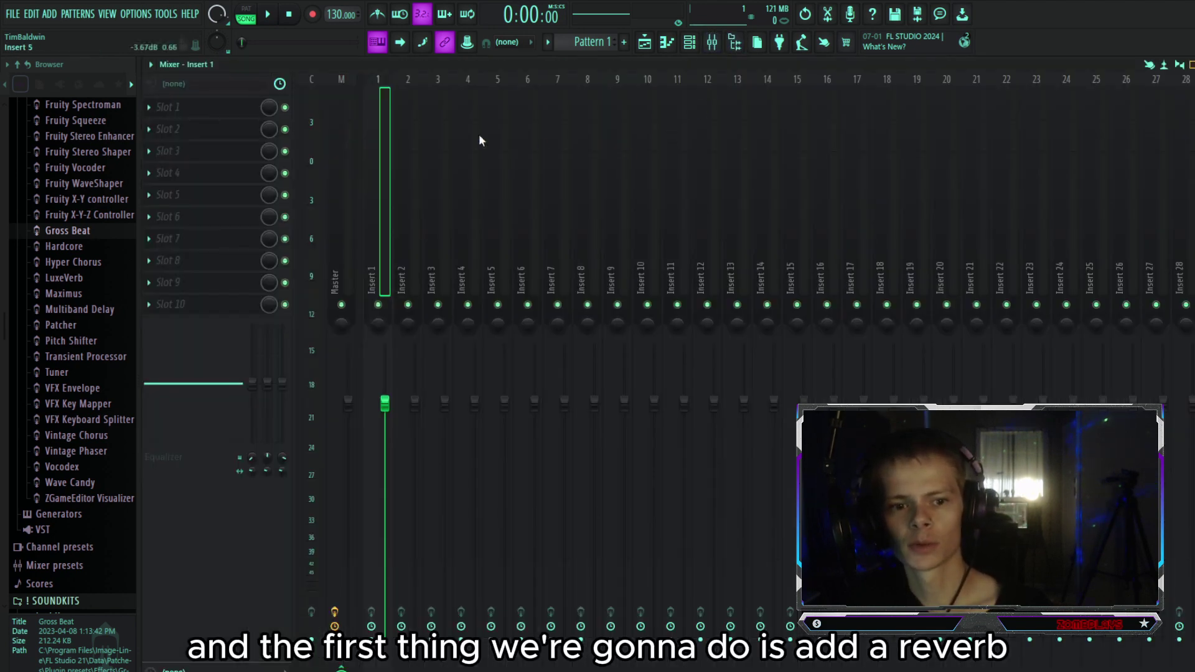
left_click(192, 139)
left_click(364, 164)
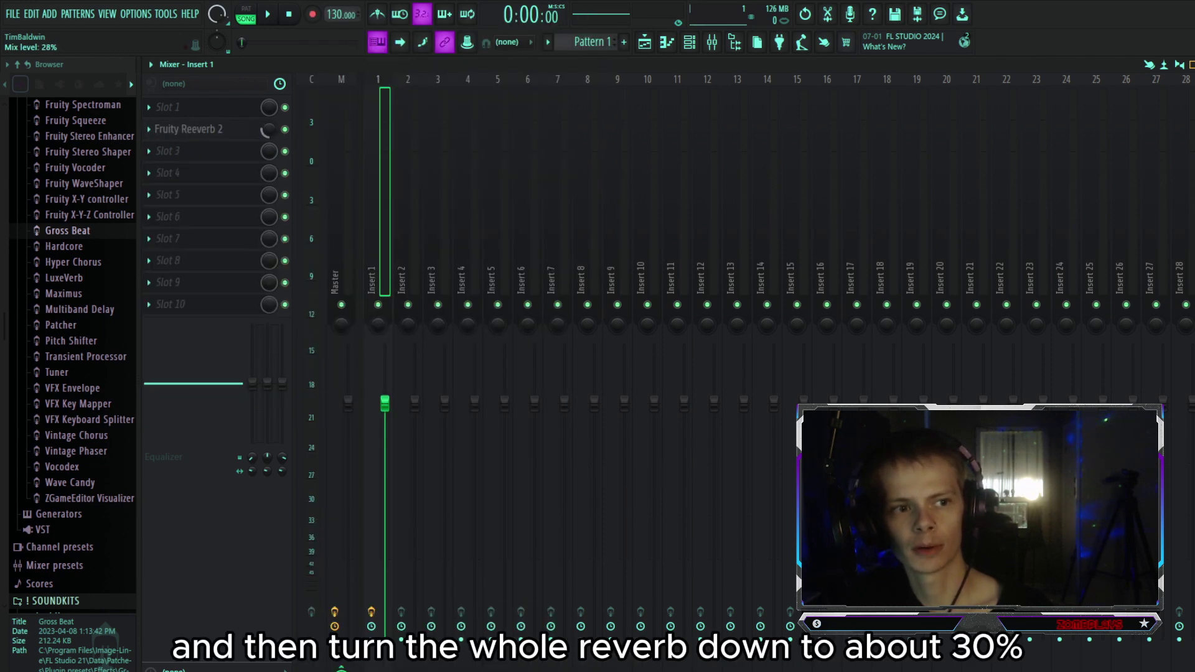
left_click_drag(267, 129, 267, 131)
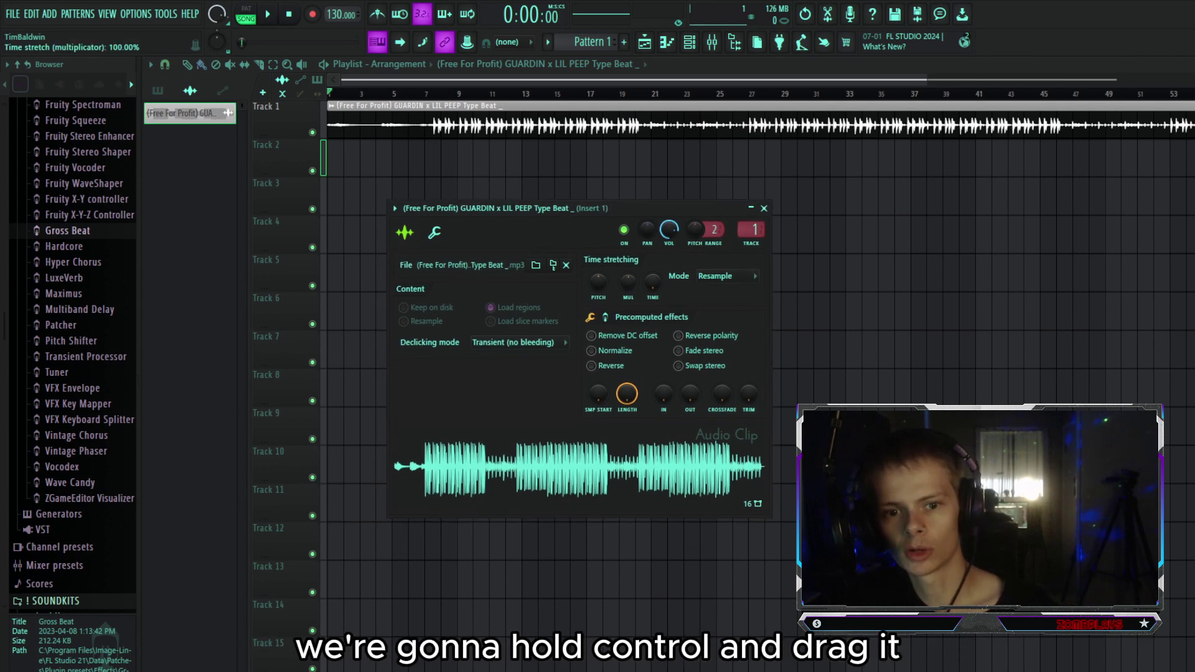
Raise the clip's Time stretching MUL knob to 120% in Resample mode.
left_click_drag(627, 281, 628, 279)
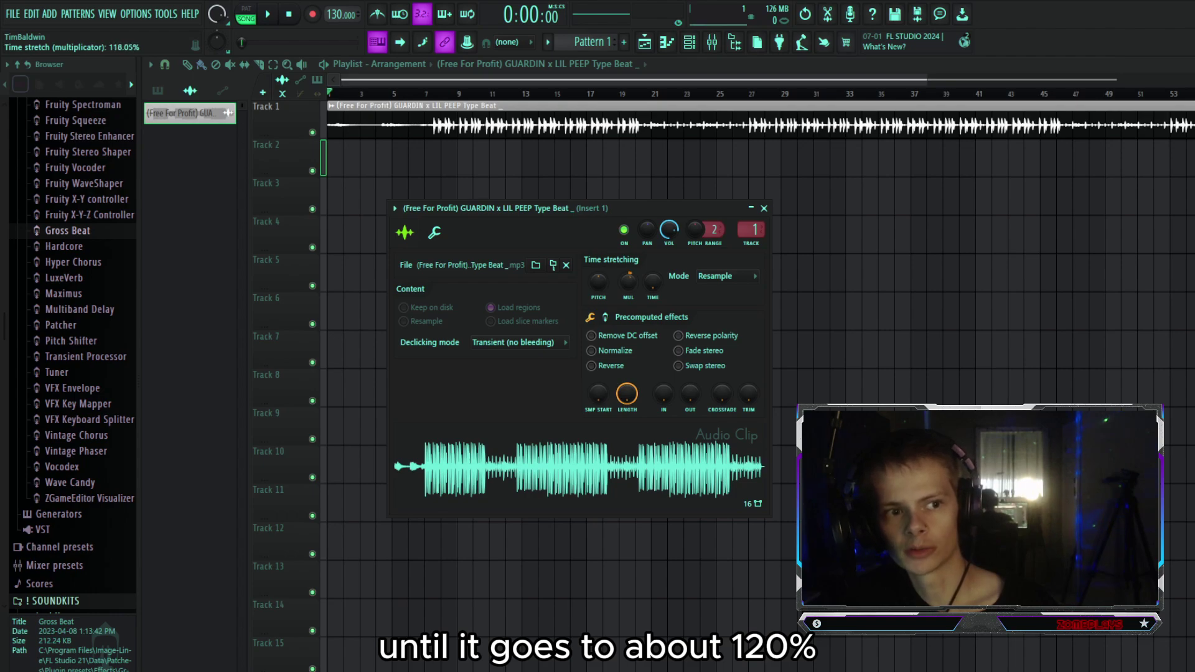
left_click_drag(628, 279, 631, 292)
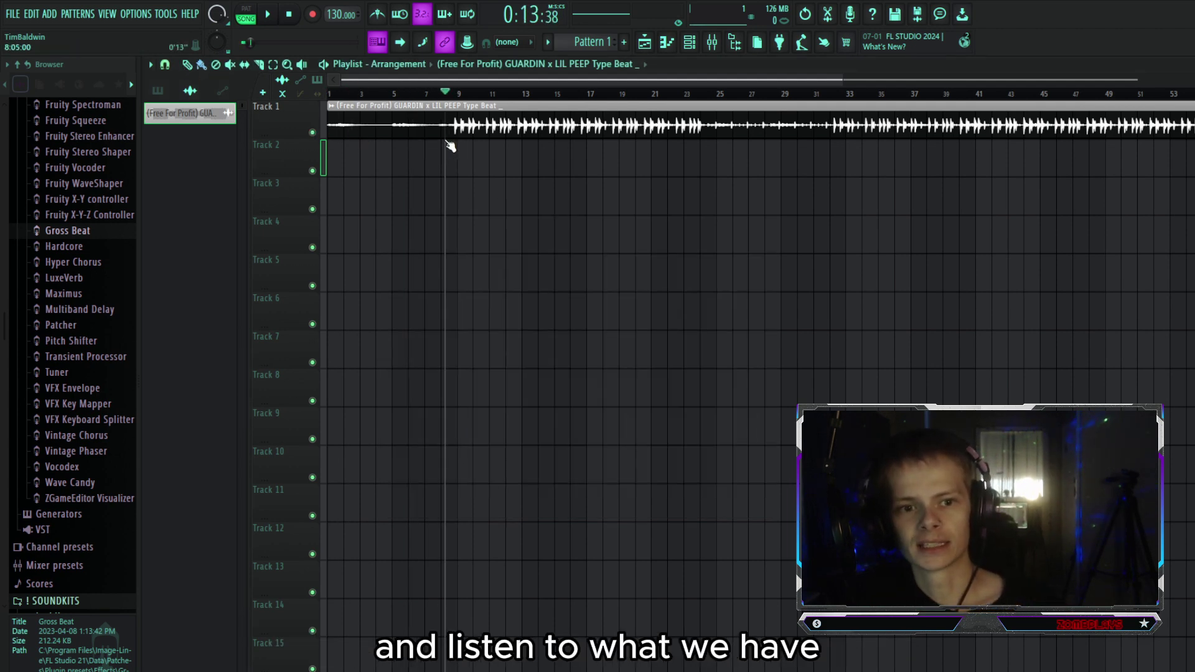
Stop playback, then play the song from the start to hear the slowed beat.
key("space")
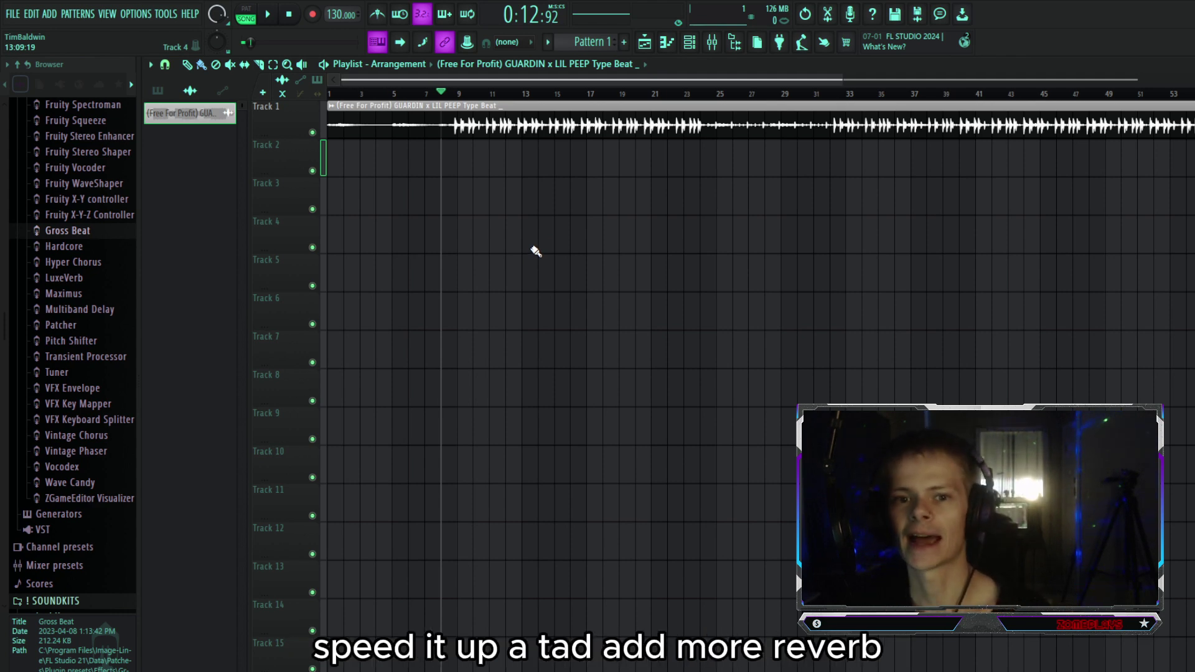
key("space")
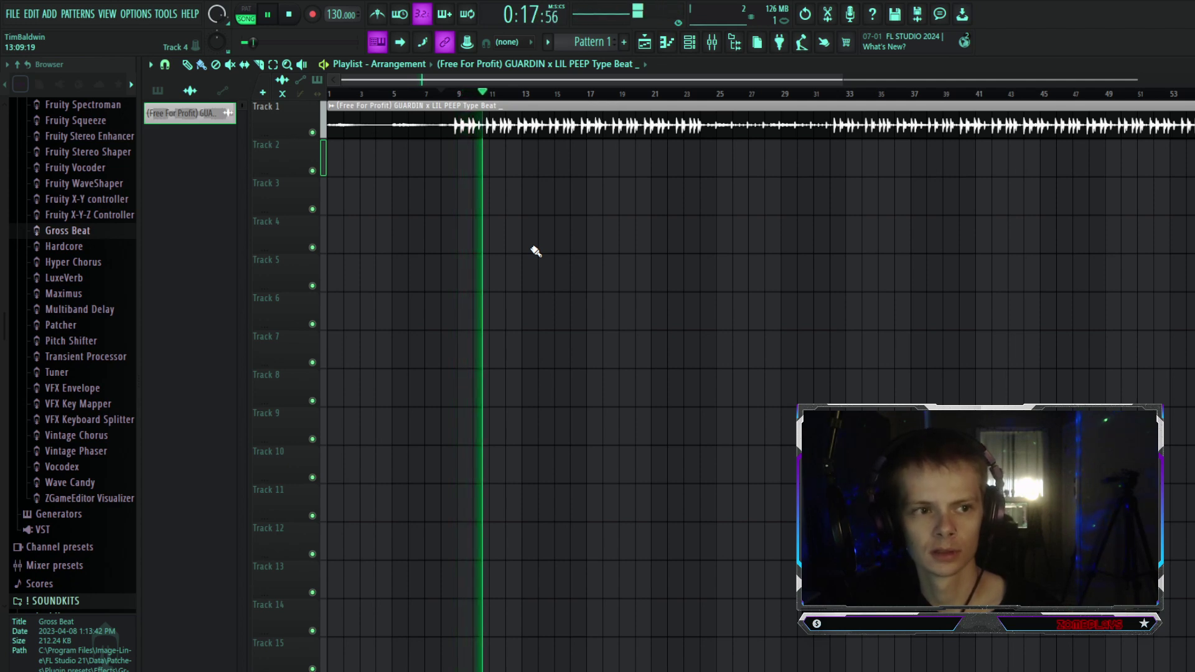
Stop playback and raise Fruity Reeverb 2's mix level on mixer insert 1.
key("space")
left_click(722, 47)
left_click(242, 128)
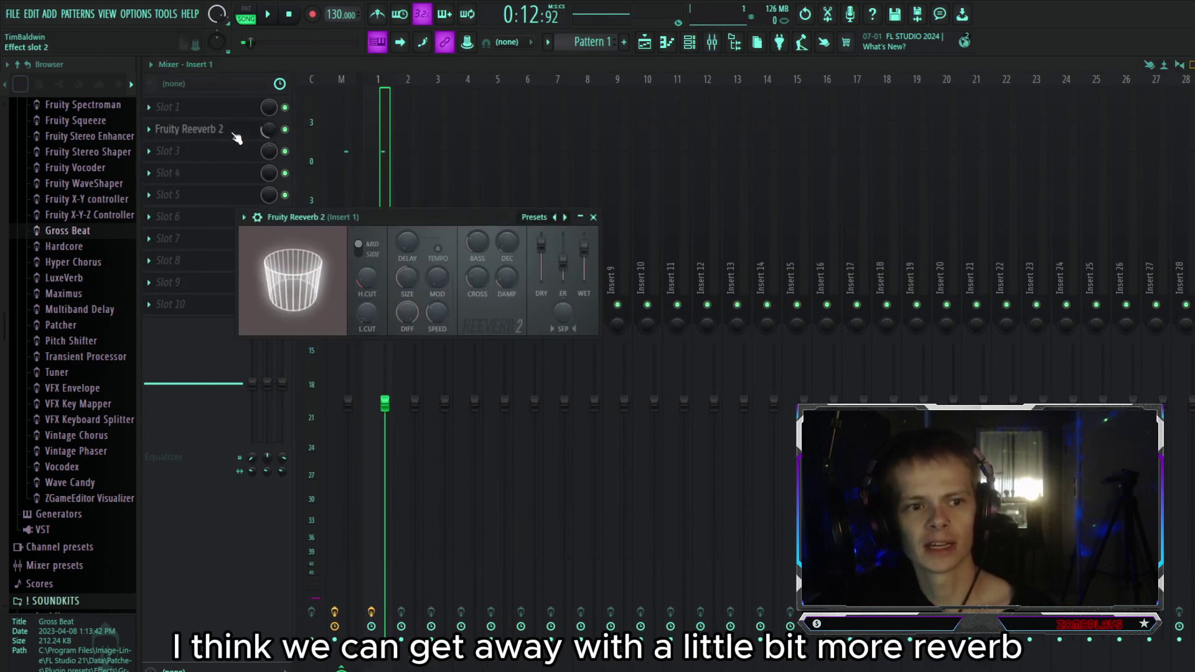
left_click_drag(268, 132, 267, 123)
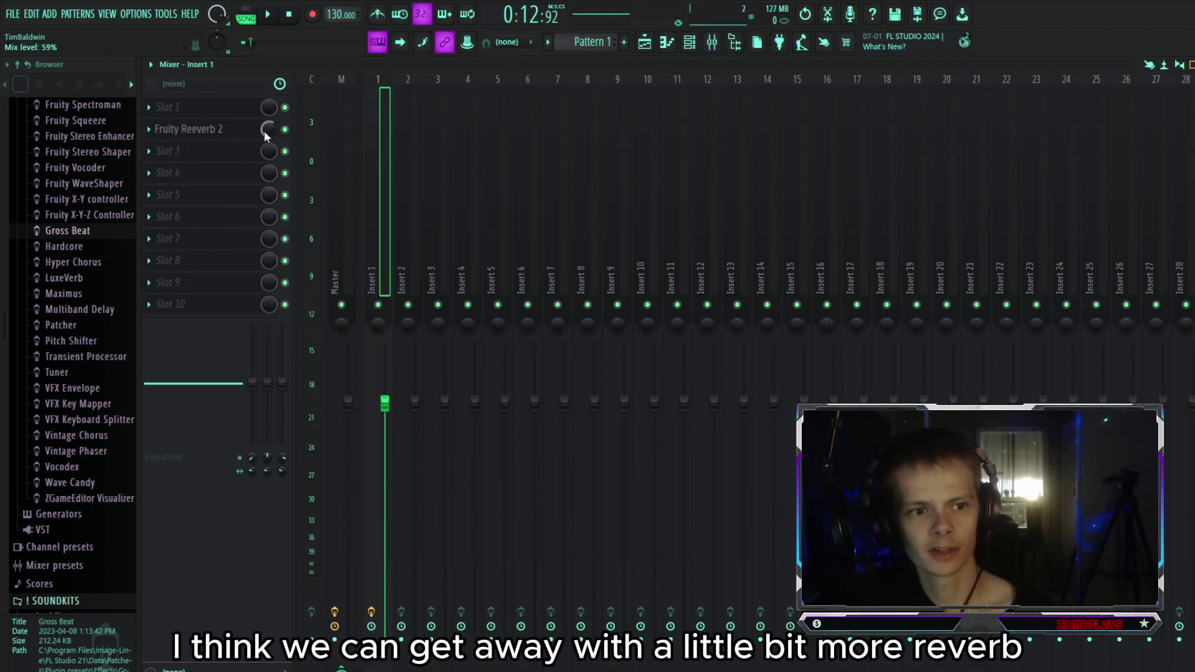
Put Fruity parametric EQ 2 in slot 1 with the 20Hz + 18kHz cut preset.
left_click(240, 128)
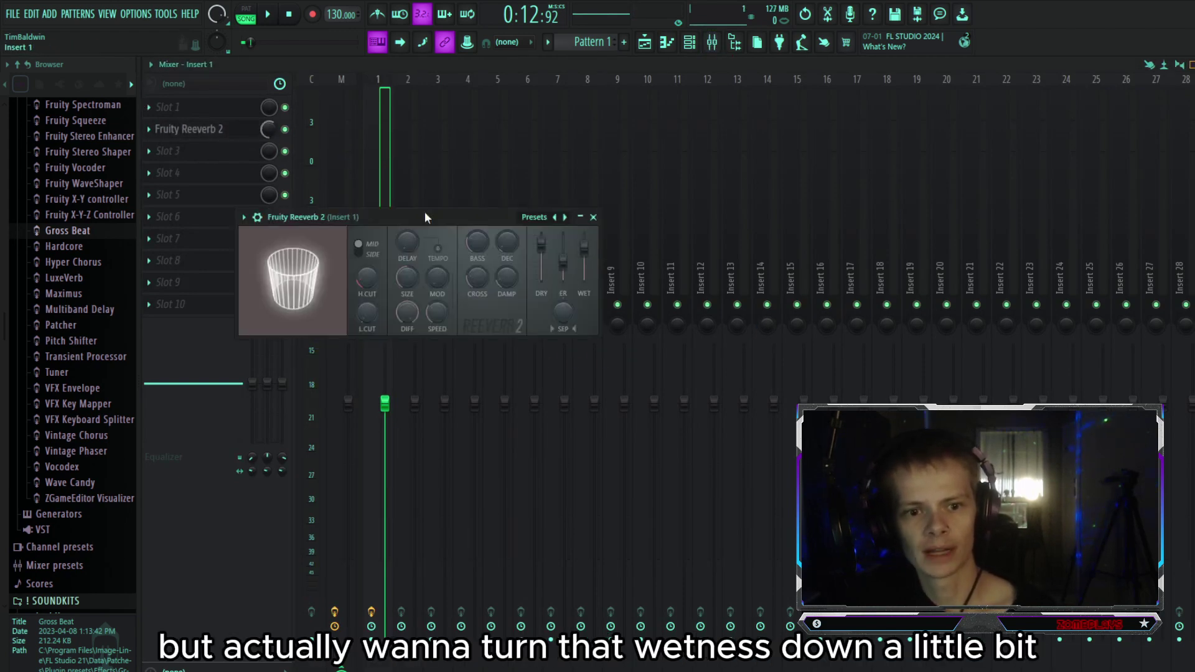
left_click(593, 217)
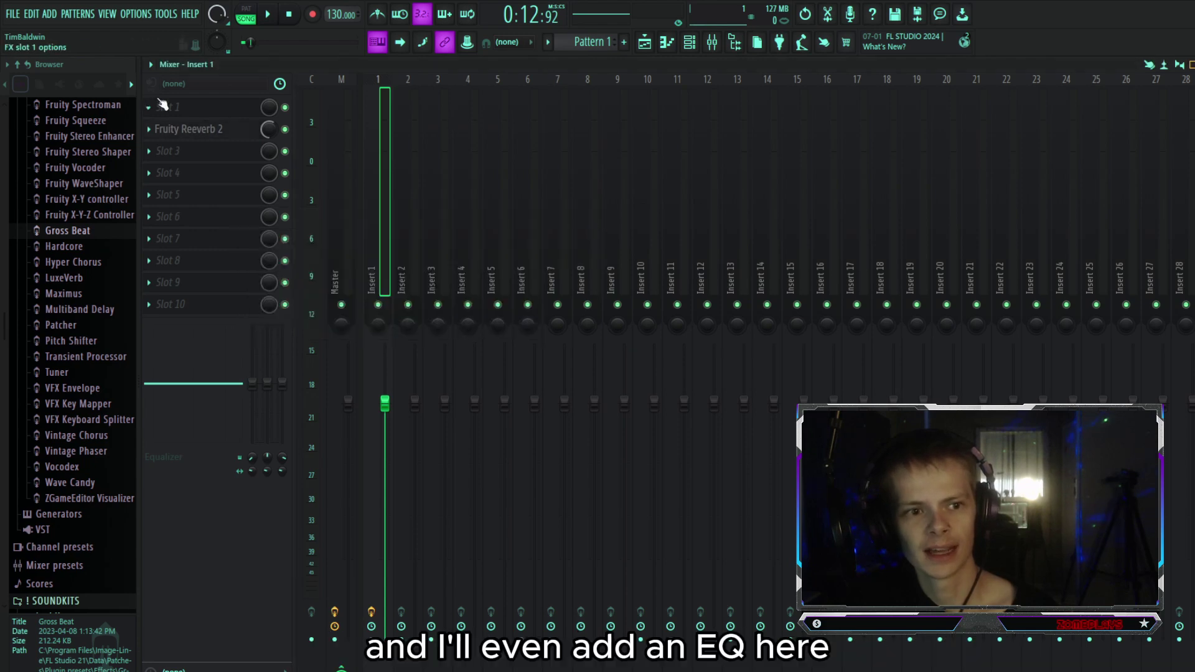
left_click(160, 103)
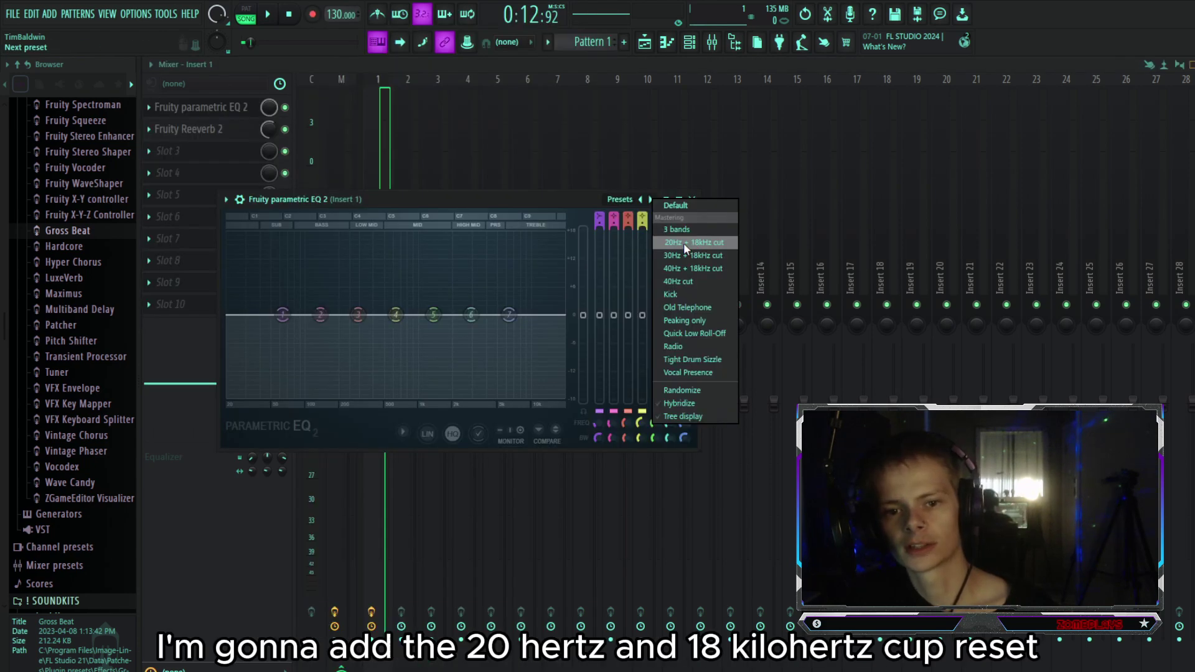
left_click(684, 243)
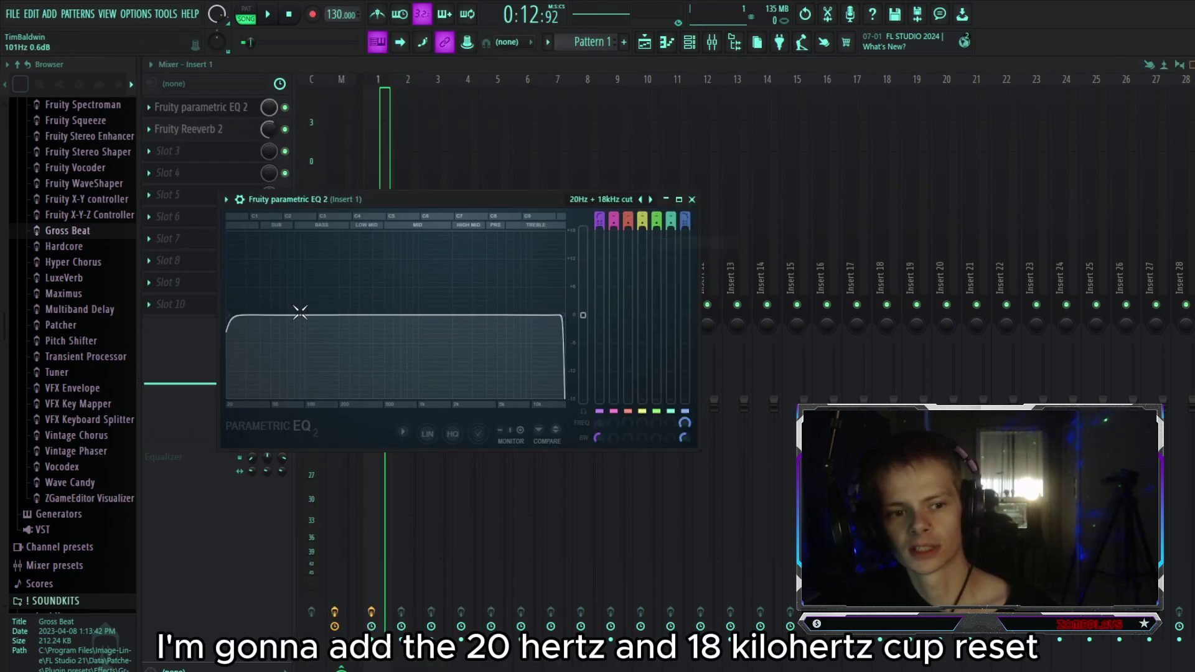
Close the EQ, preview the processed beat, and bring up the export file options.
left_click(691, 199)
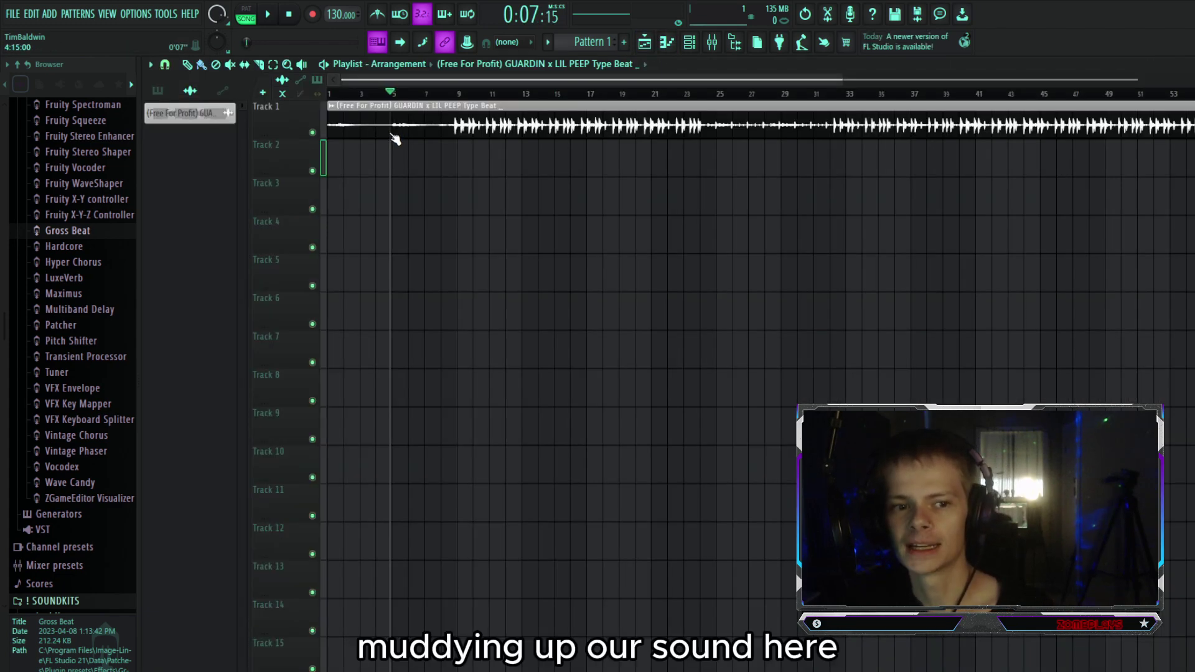
key("space")
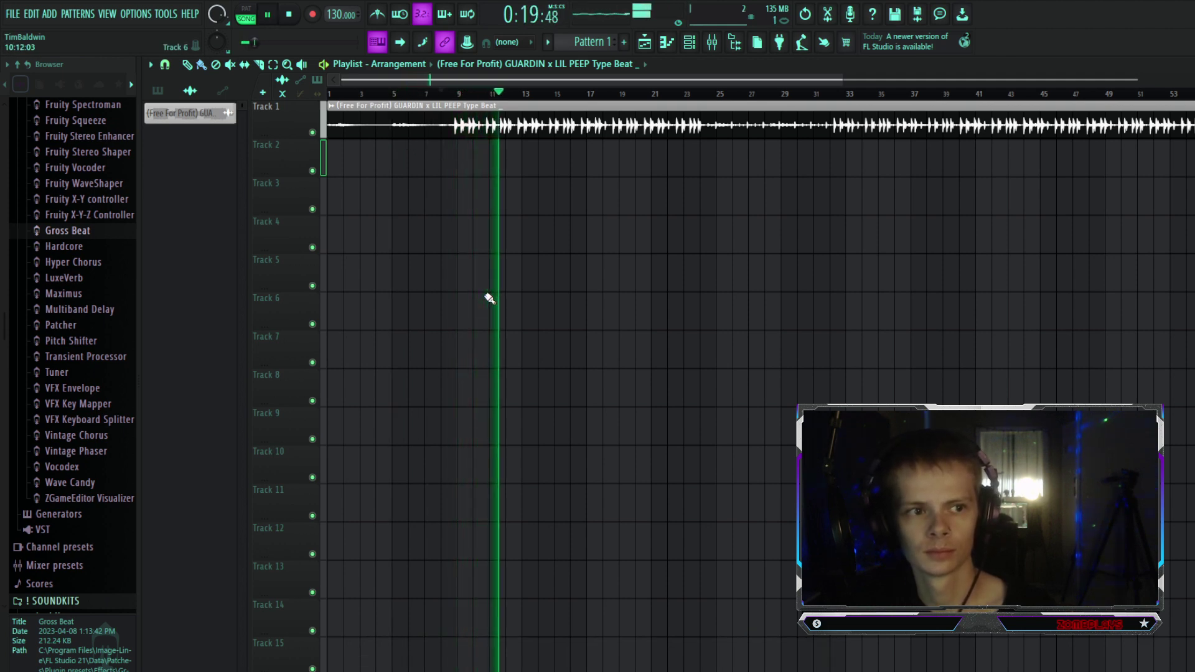
key("space")
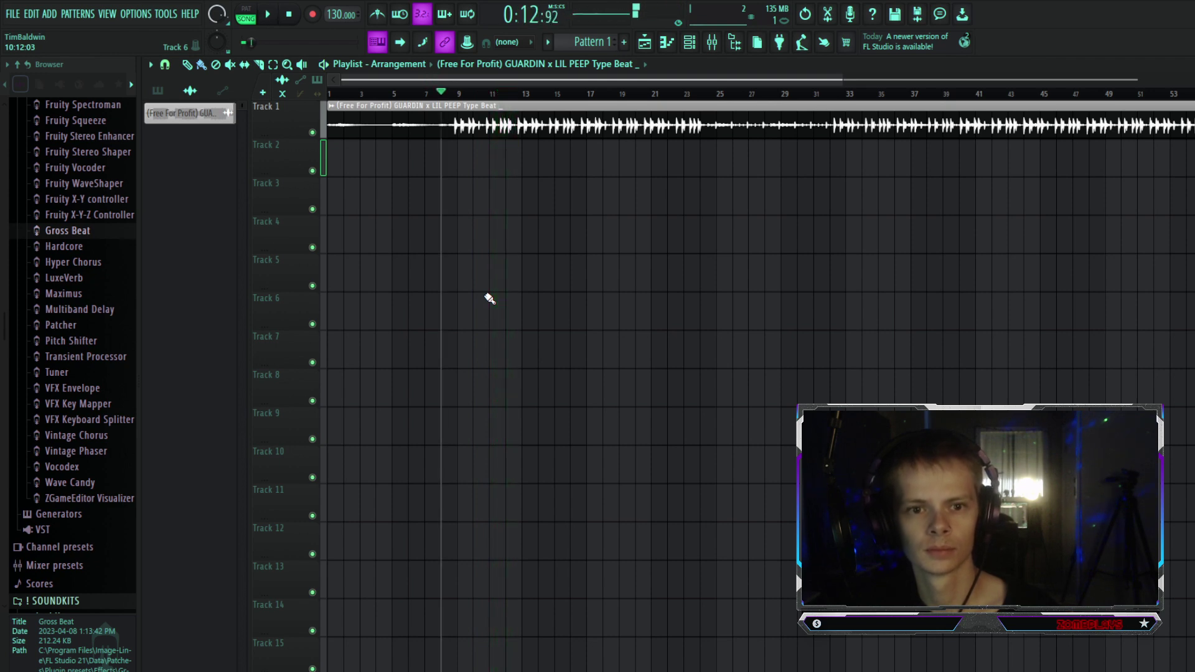
double_click(635, 115)
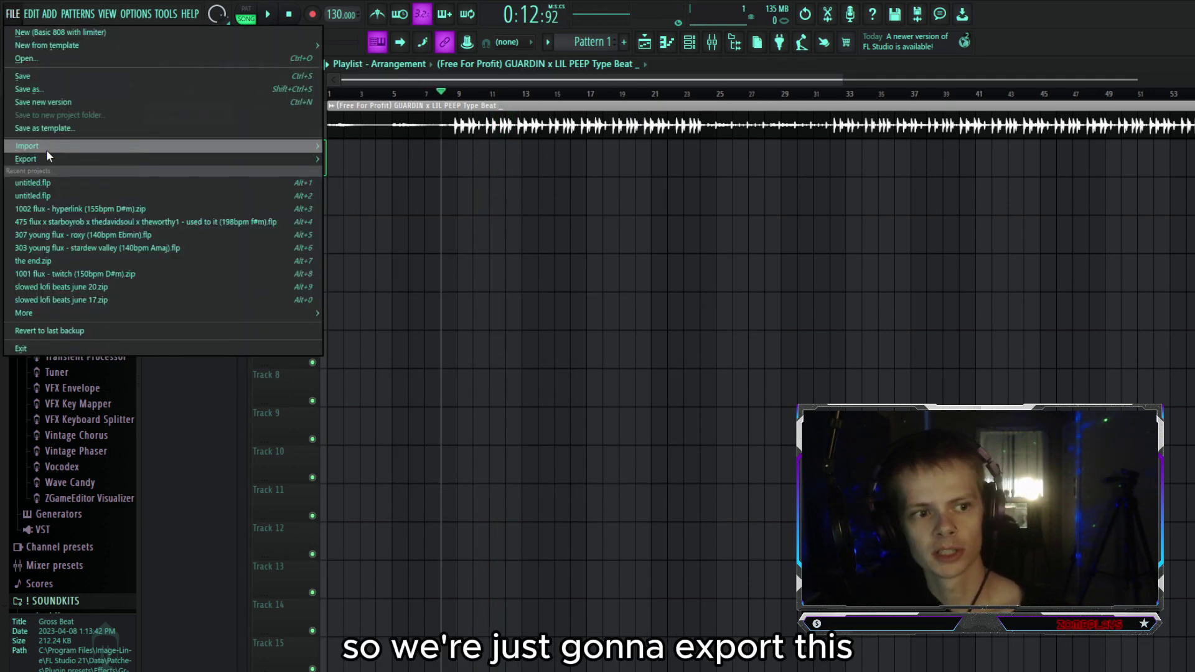
Return to the Playlist view showing the beat clip on Track 1.
mouse_move(46, 156)
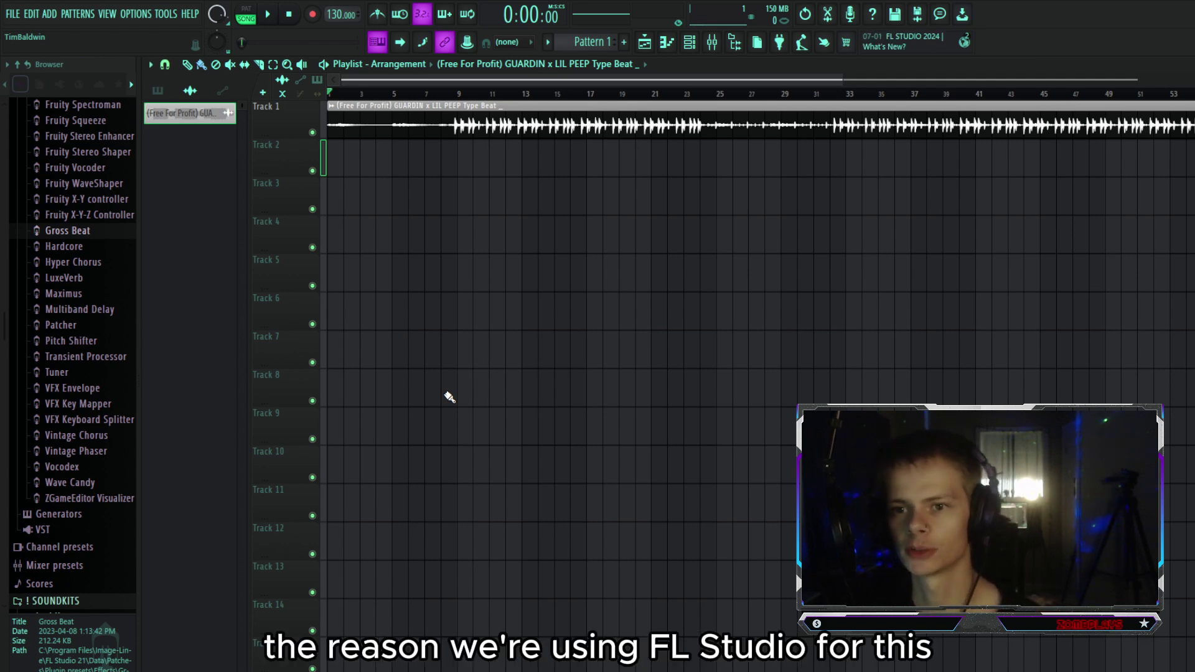
Fine-tune the beat clip's time-stretch multiplier to about 121.5% and close its settings.
double_click(629, 133)
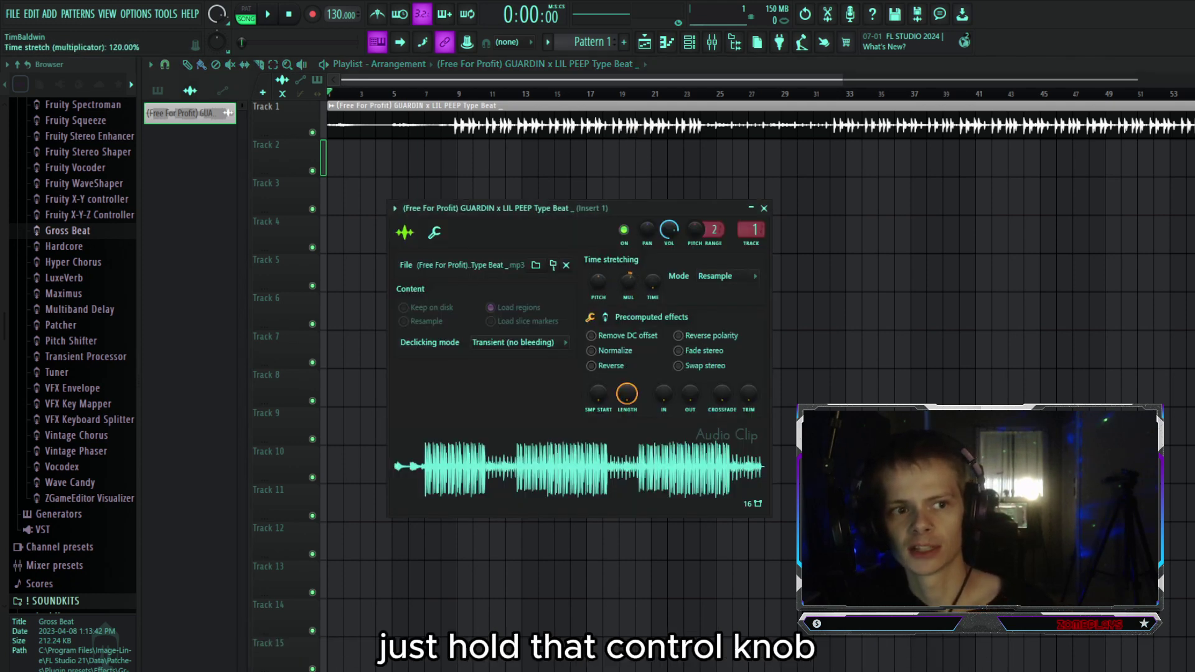
left_click_drag(628, 279, 629, 282)
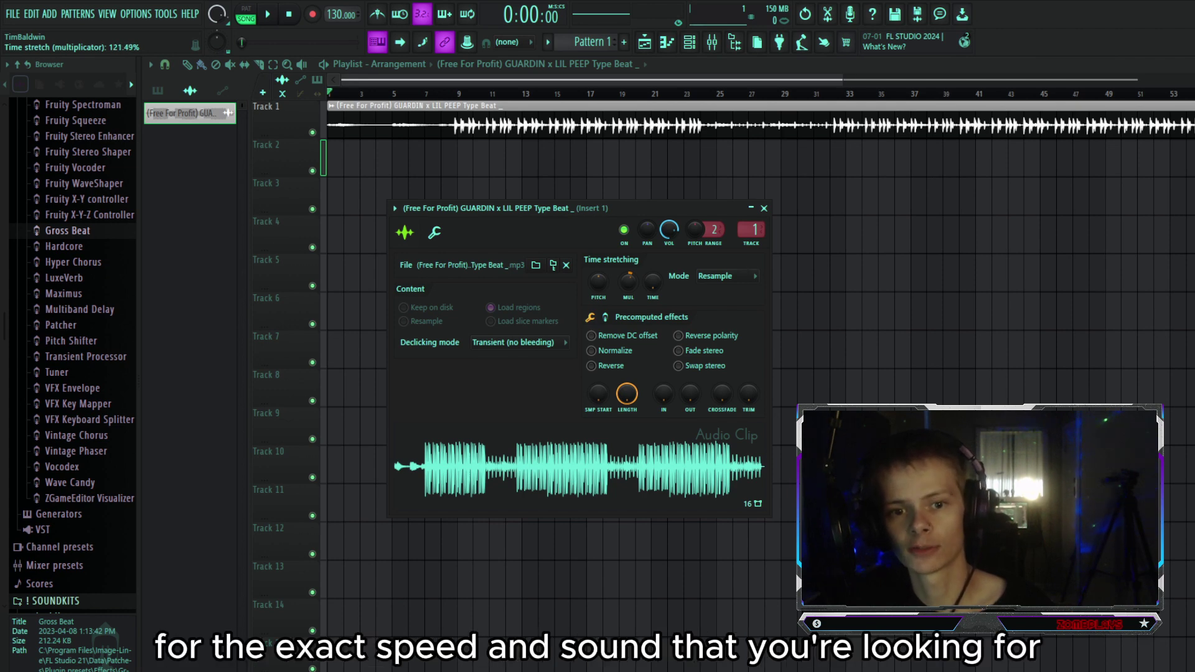
left_click(763, 207)
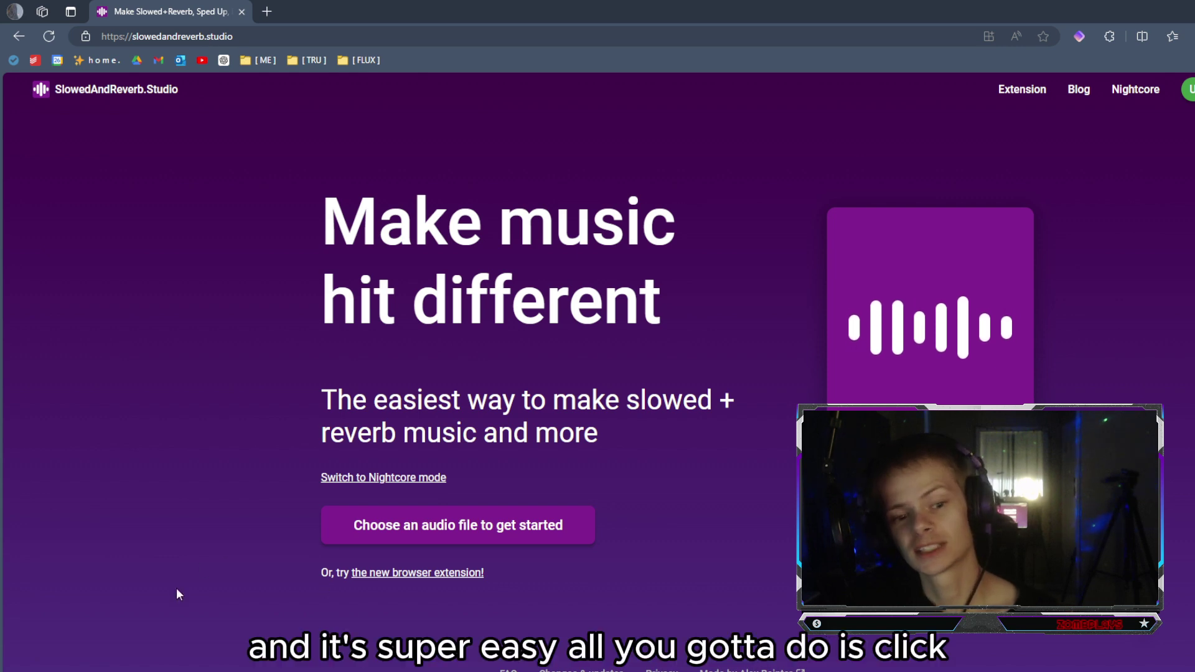
Upload the GUARDIN x LIL PEEP Type Beat mp3 and try out speed and reverb levels.
left_click(412, 535)
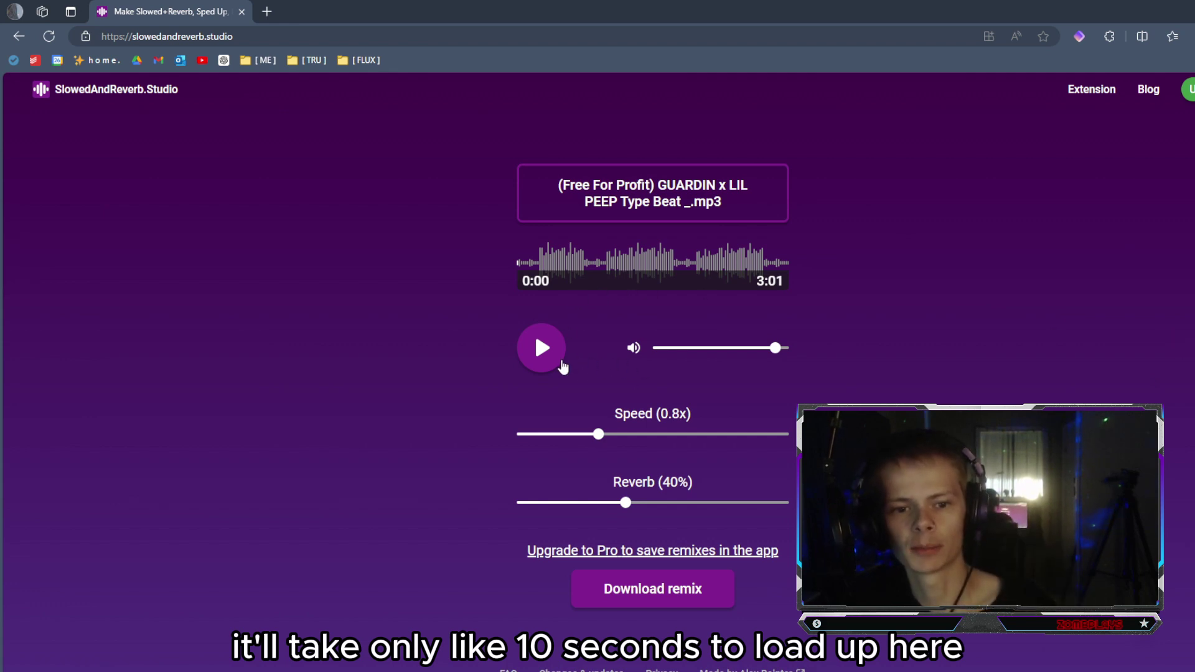
mouse_move(598, 435)
left_mouse_down()
mouse_move(587, 435)
mouse_move(598, 436)
left_mouse_up()
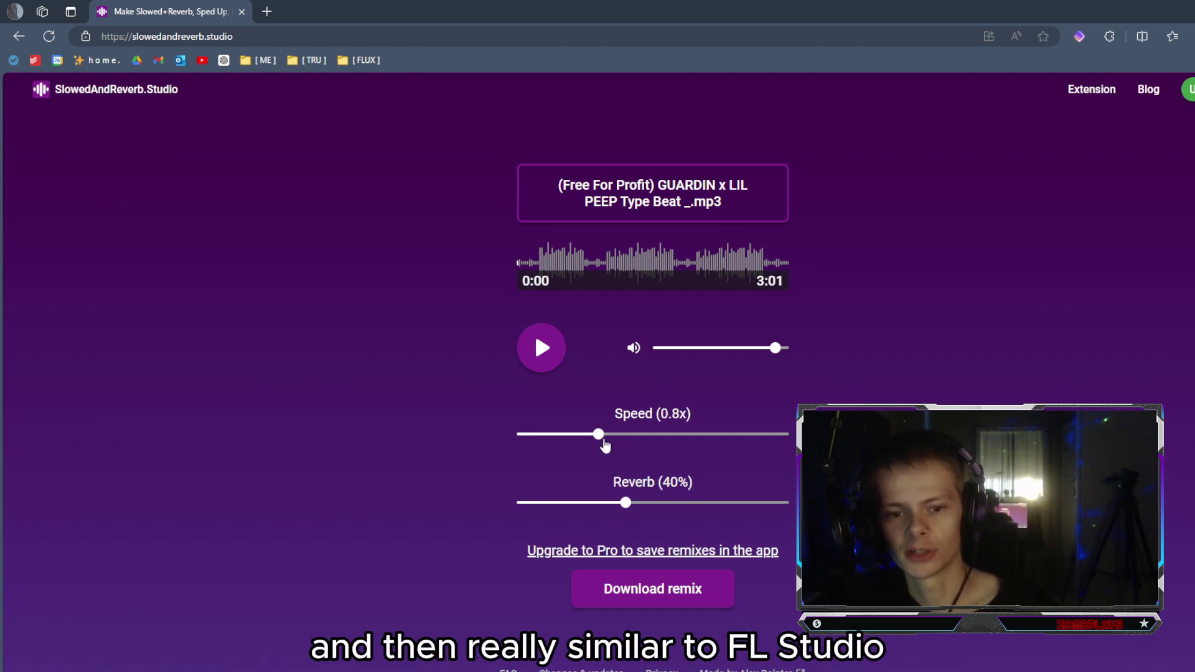
left_click_drag(625, 504, 585, 504)
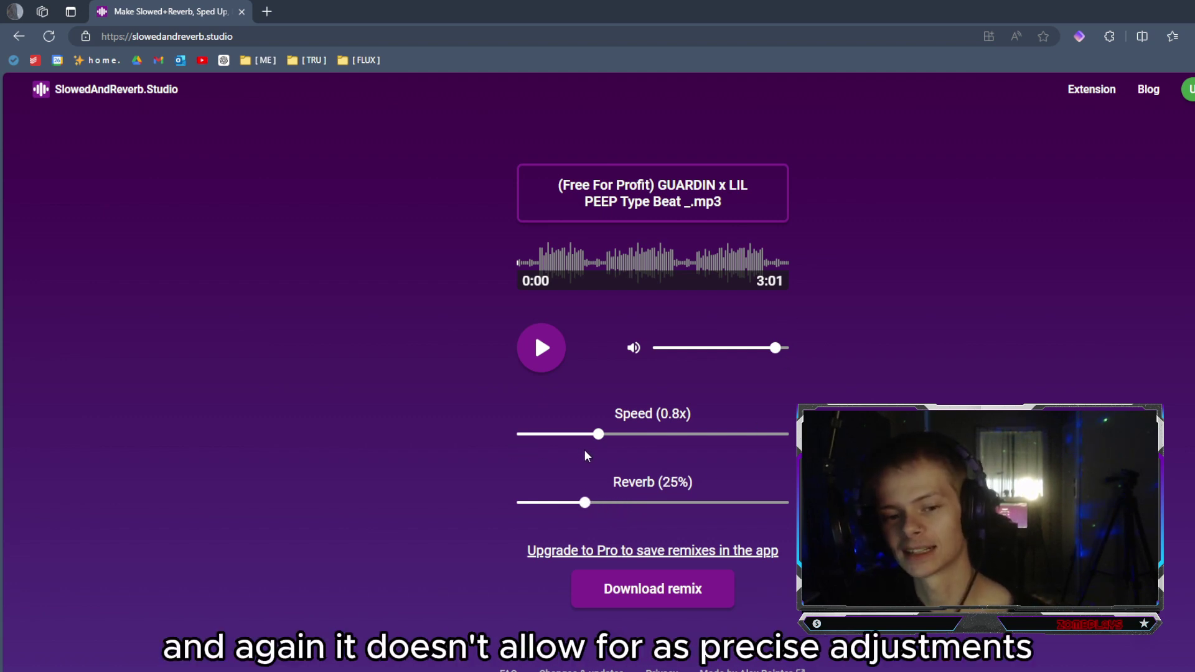
Settle the Speed slider at 0.8x and the Reverb slider at 20%.
left_click_drag(594, 438, 625, 443)
mouse_move(590, 505)
left_mouse_down()
mouse_move(571, 506)
mouse_move(603, 504)
mouse_move(584, 505)
left_mouse_up()
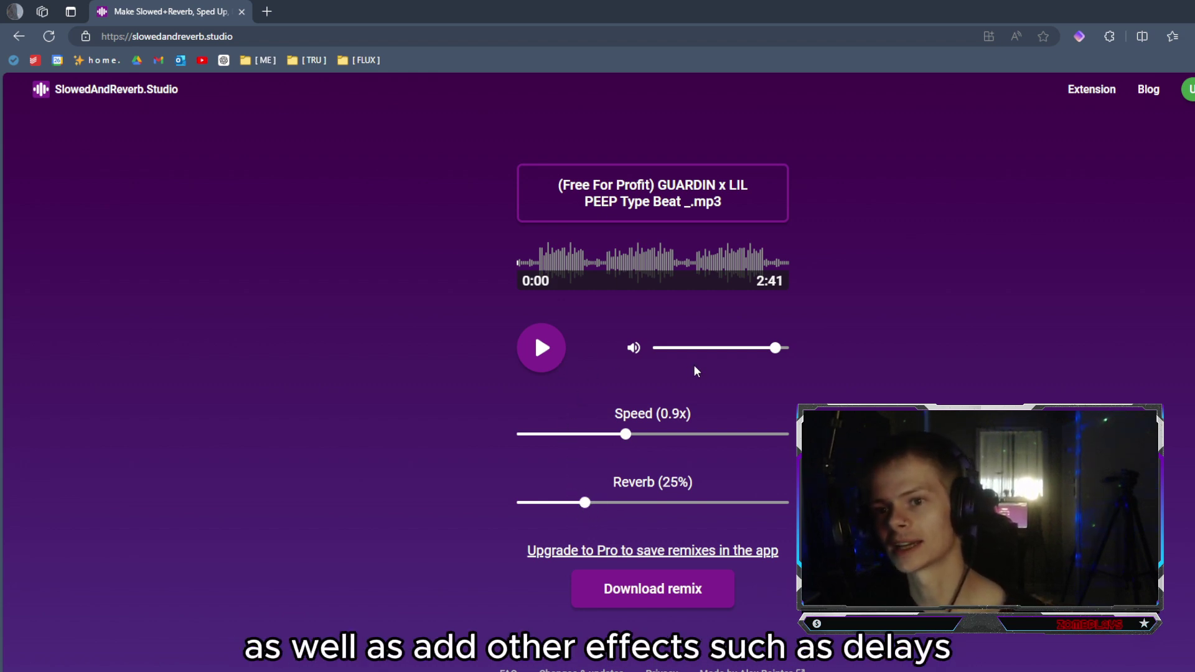
left_click_drag(625, 433, 598, 434)
left_click_drag(585, 502, 571, 505)
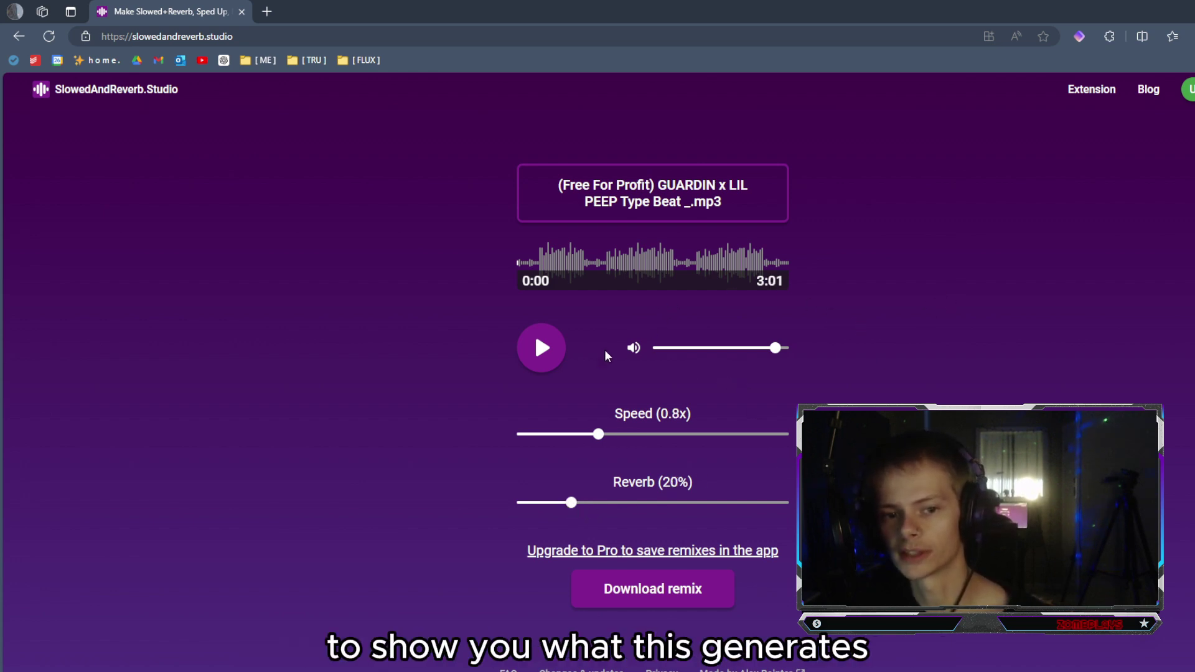
Play the 0.8x, 20%-reverb remix preview and pause it at 0:33.
left_click(541, 346)
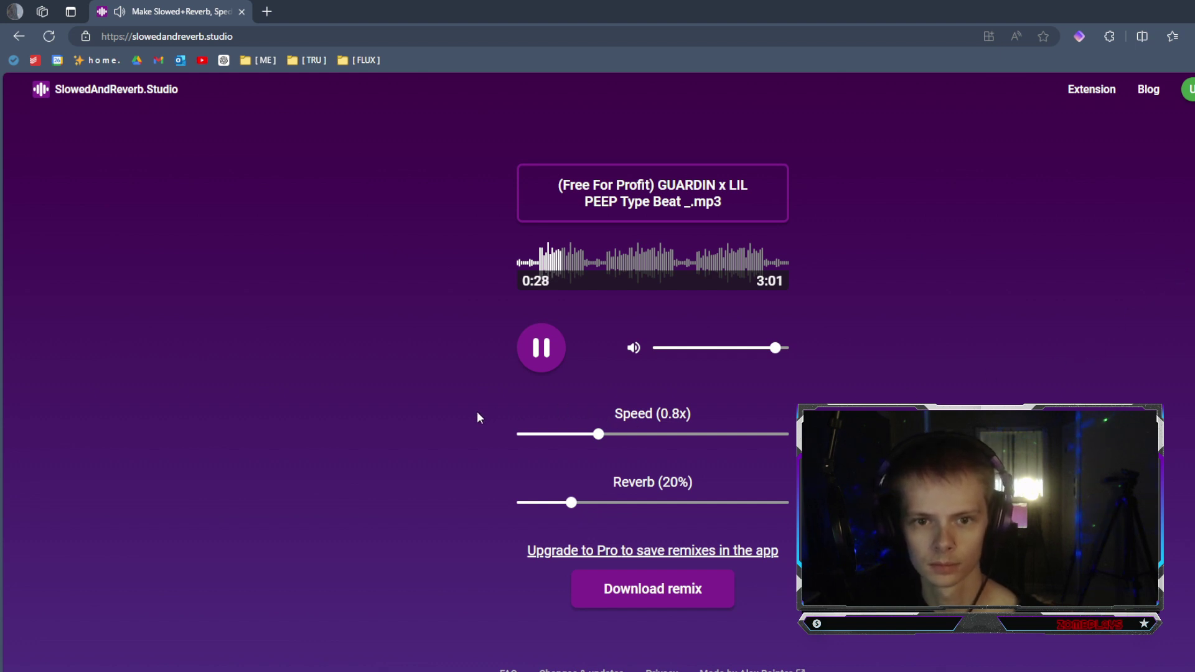
left_click(539, 349)
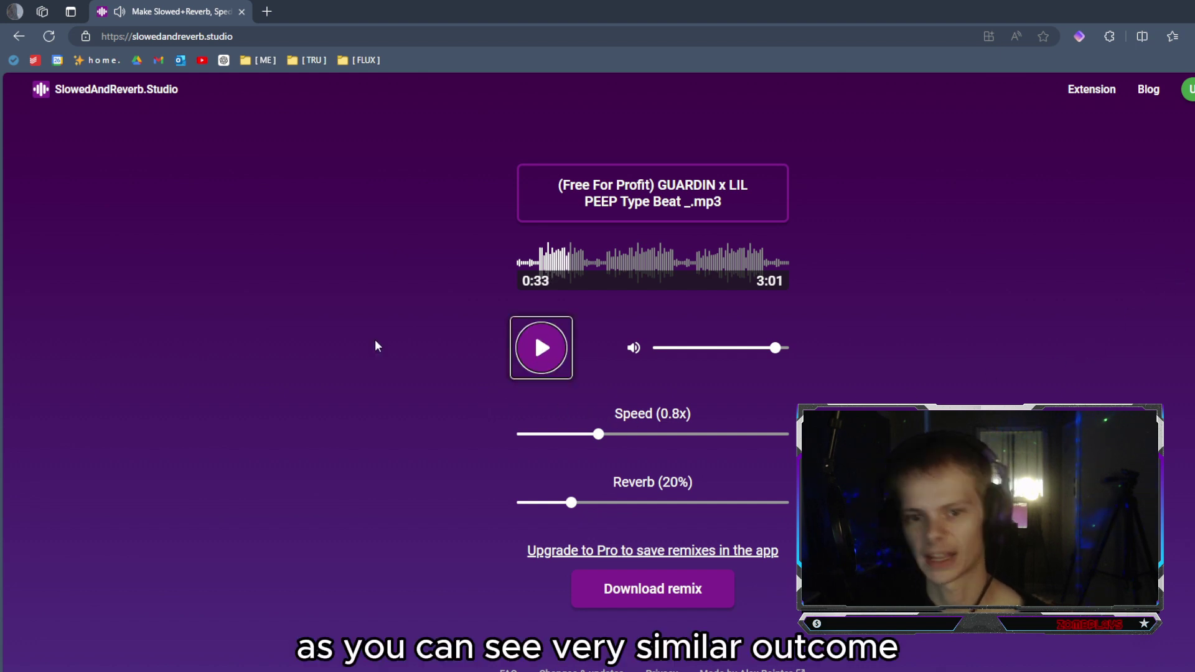